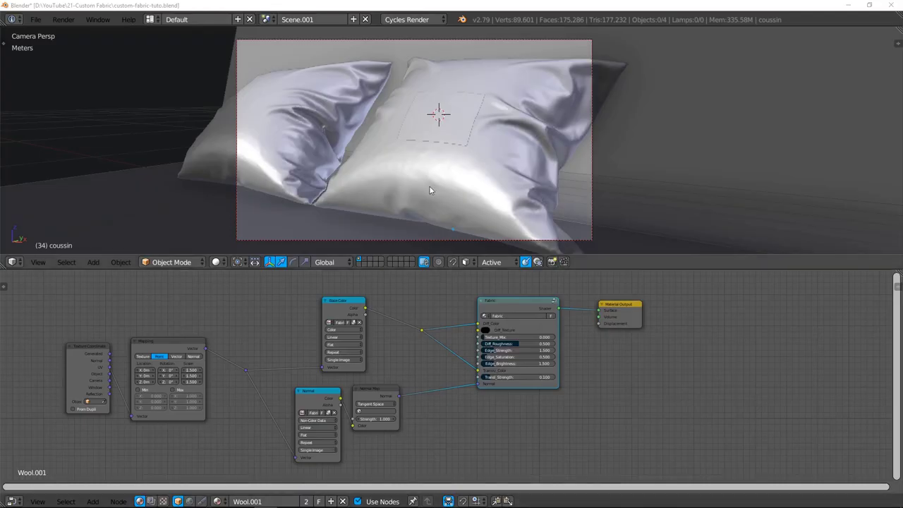
# Select the right-hand pillow and look at it through the camera.
pyautogui.moveTo(429, 185); pyautogui.dragTo(466, 132, button='middle')
pyautogui.press('KP_5')
pyautogui.rightClick(504, 182)
pyautogui.press('KP_0')
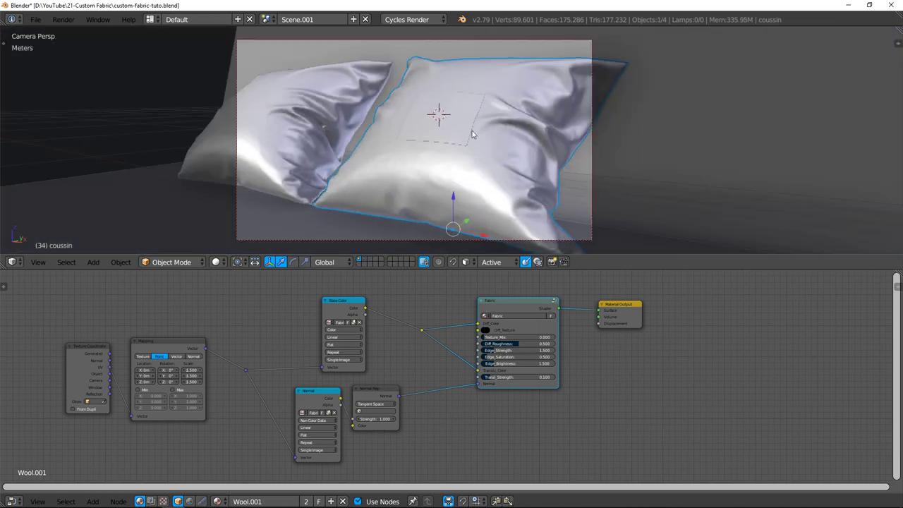
# Restrict the render border to the area around the logo plane on the right-hand pillow and preview it in rendered shading.
pyautogui.hotkey('shift', 'z')
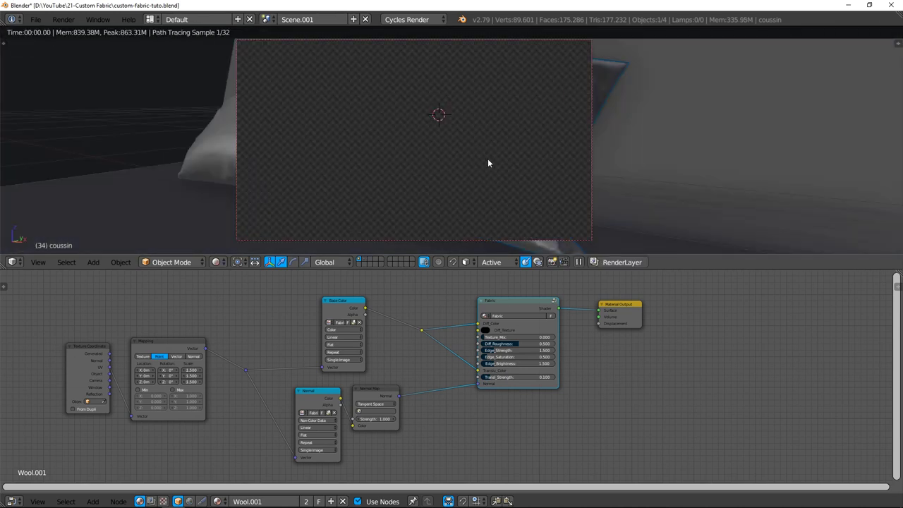
pyautogui.hotkey('ctrl', 'b')
pyautogui.moveTo(381, 88)
pyautogui.mouseDown()
pyautogui.moveTo(435, 149)
pyautogui.moveTo(499, 151)
pyautogui.mouseUp()
pyautogui.scroll(4, 458, 108)
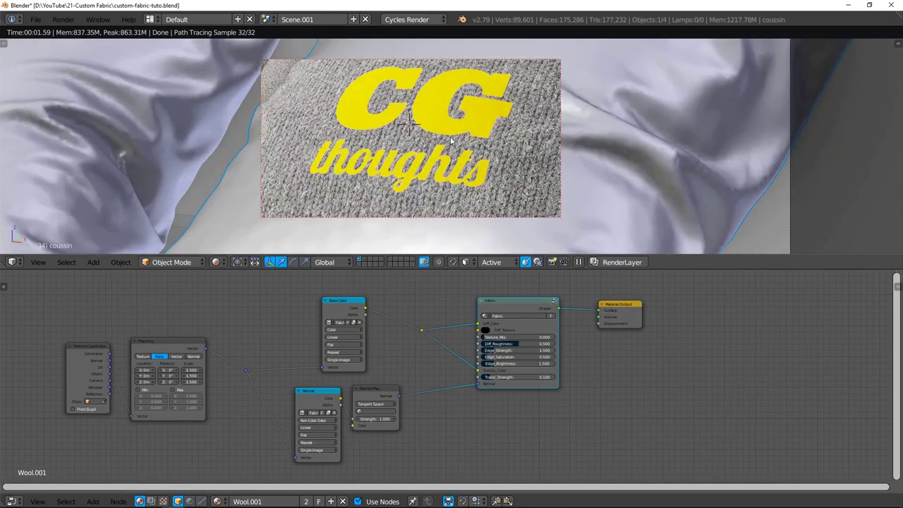
pyautogui.hotkey('shift', 'z')
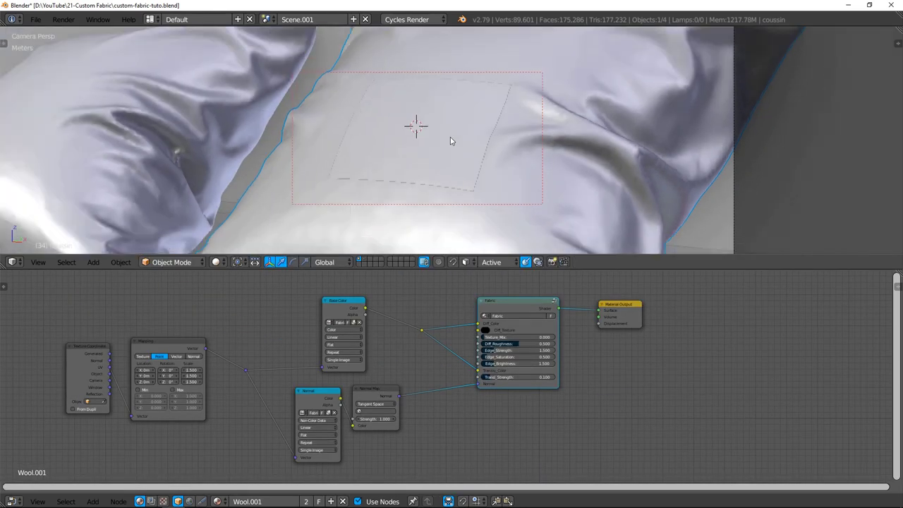
pyautogui.scroll(-4, 452, 139)
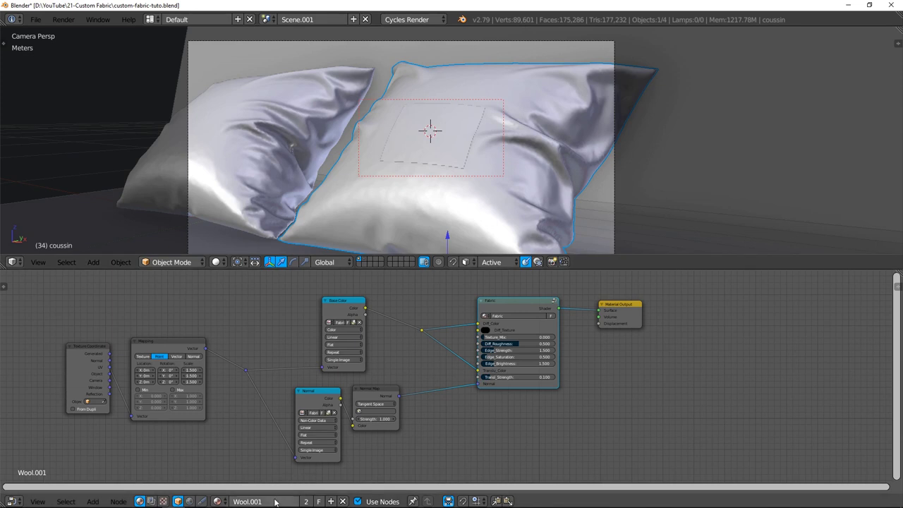
# Assign the Wool.001 material to the cg-thoughts-0 plane and make it a single-user copy.
pyautogui.rightClick(445, 159)
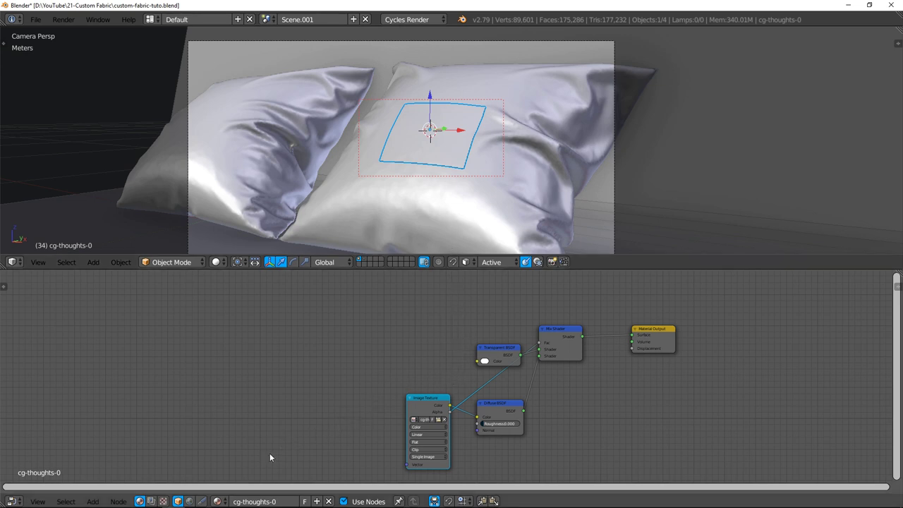
pyautogui.click(218, 502)
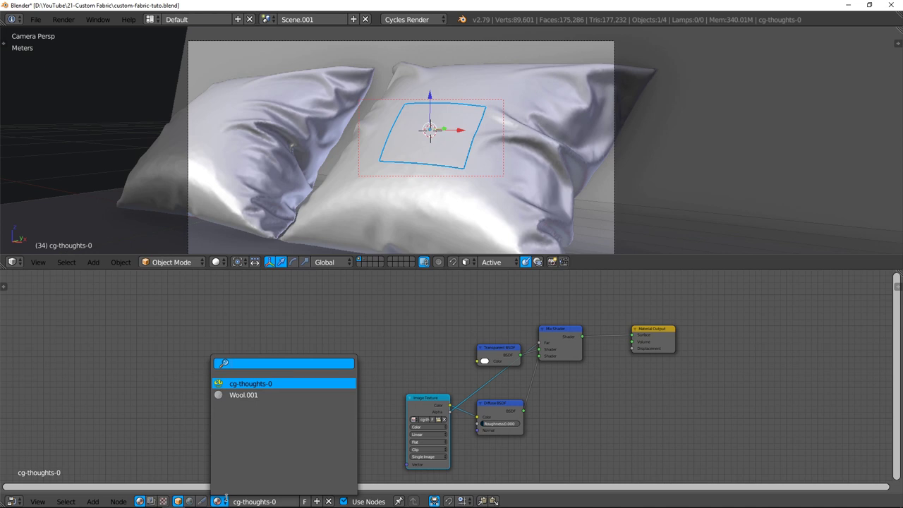
pyautogui.click(281, 394)
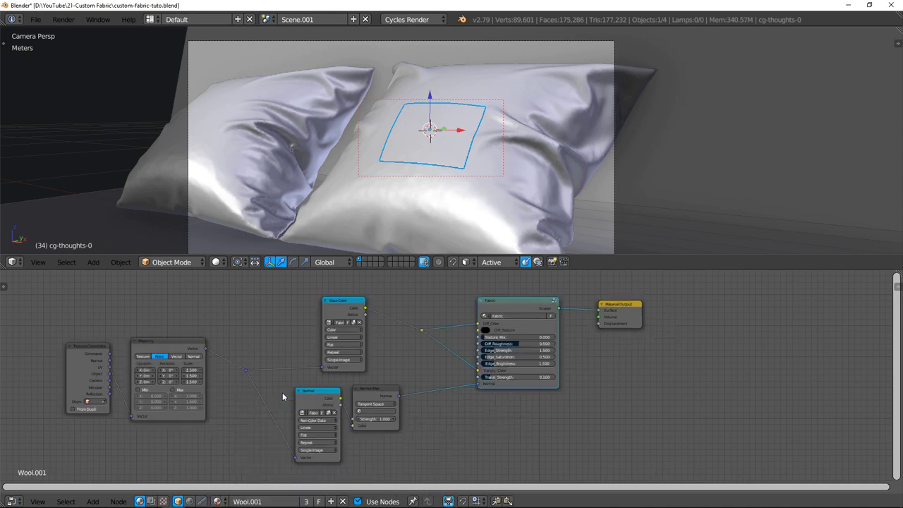
pyautogui.click(309, 502)
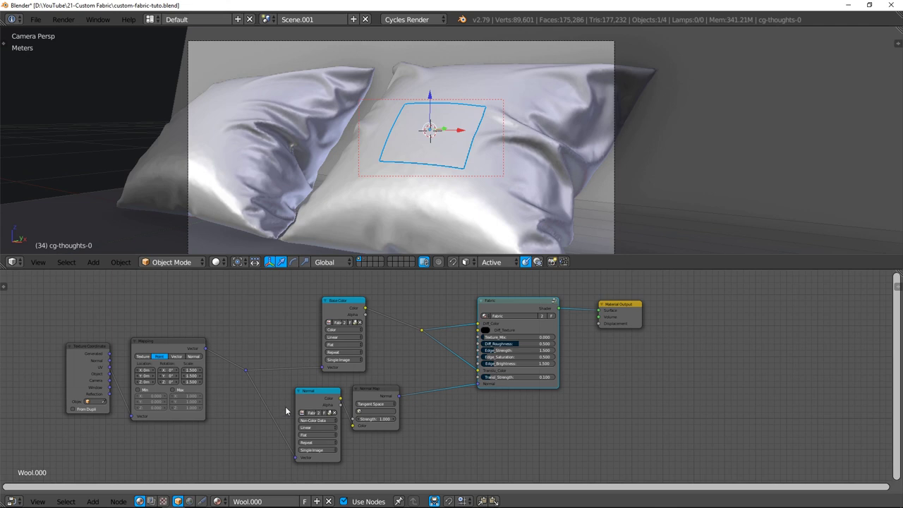
# In rendered preview, feed the Mapping node from the Object texture coordinate and pick the right-hand pillow as the reference object.
pyautogui.moveTo(152, 358); pyautogui.dragTo(316, 343, button='middle')
pyautogui.scroll(3, 315, 345)
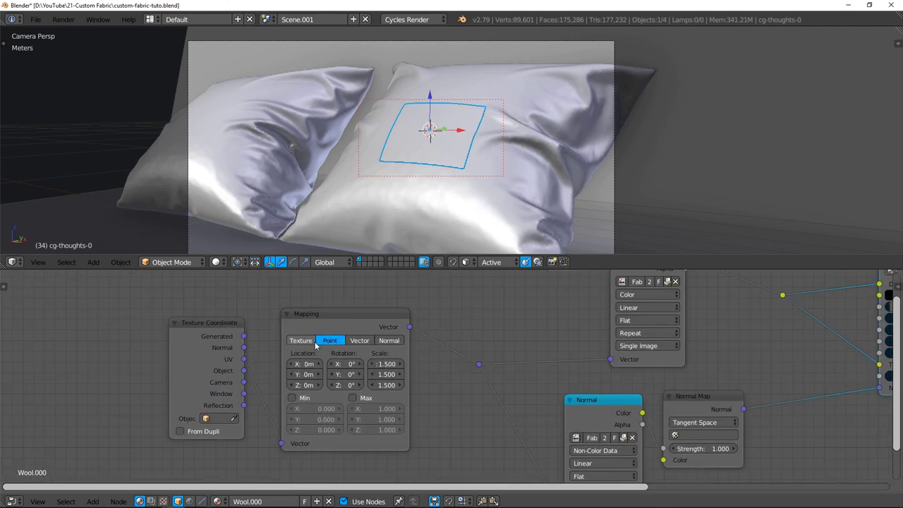
pyautogui.hotkey('shift', 'z')
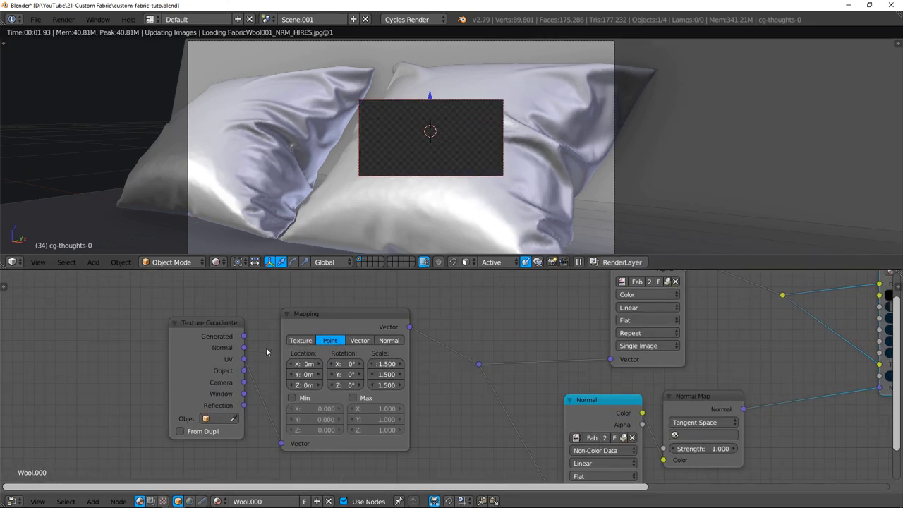
pyautogui.moveTo(243, 372); pyautogui.dragTo(280, 444)
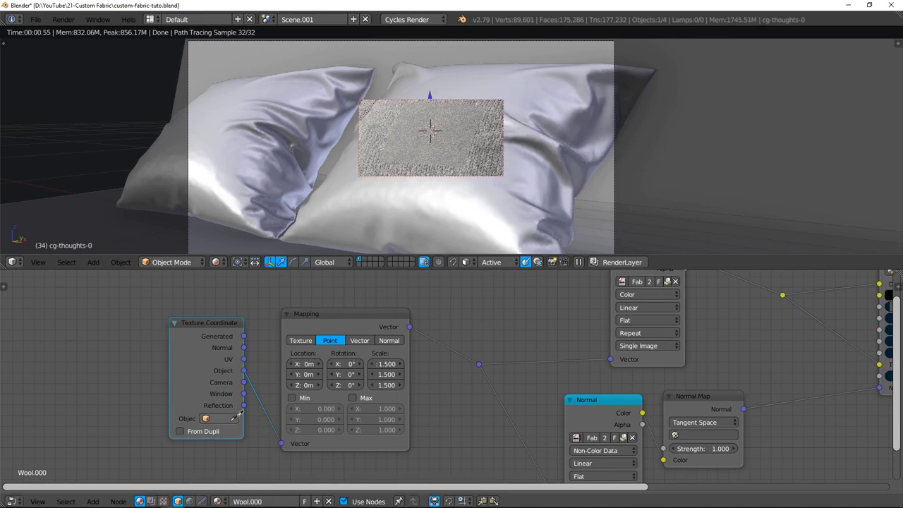
pyautogui.click(449, 212)
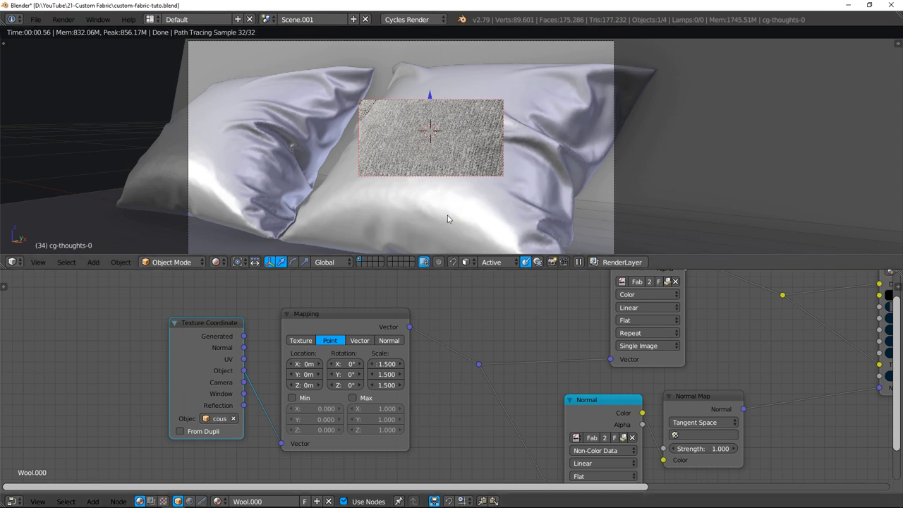
# Set the Mapping node's X, Y and Z scale to 1.270.
pyautogui.scroll(4, 443, 135)
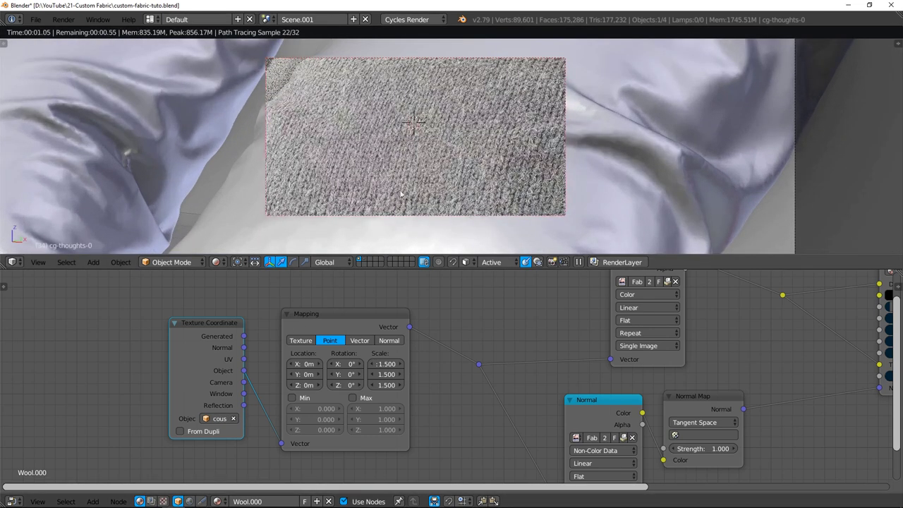
pyautogui.moveTo(396, 300); pyautogui.dragTo(277, 295, button='middle')
pyautogui.click(268, 358)
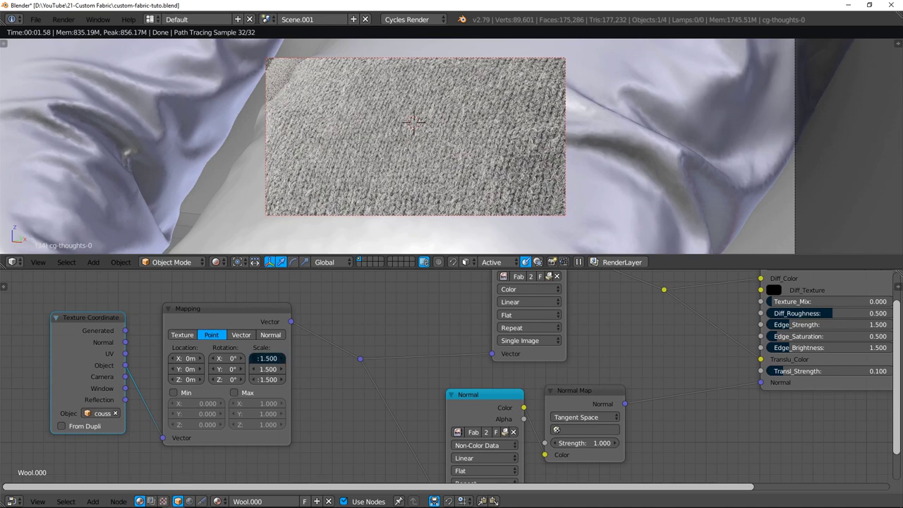
pyautogui.moveTo(267, 360); pyautogui.dragTo(232, 379)
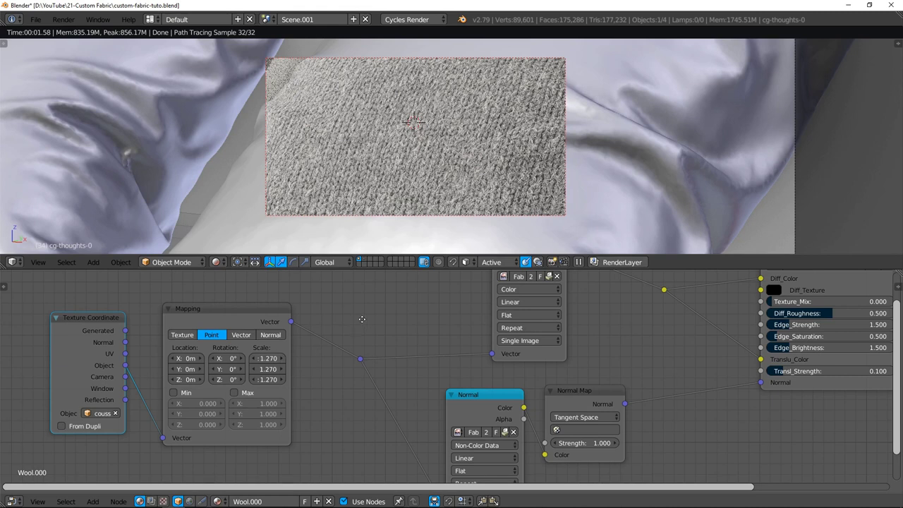
# Add an Image Texture node and place it above the Base Color node.
pyautogui.moveTo(362, 319); pyautogui.dragTo(198, 332, button='middle')
pyautogui.scroll(-8, 199, 330)
pyautogui.moveTo(419, 298); pyautogui.dragTo(358, 343, button='middle')
pyautogui.scroll(6, 429, 323)
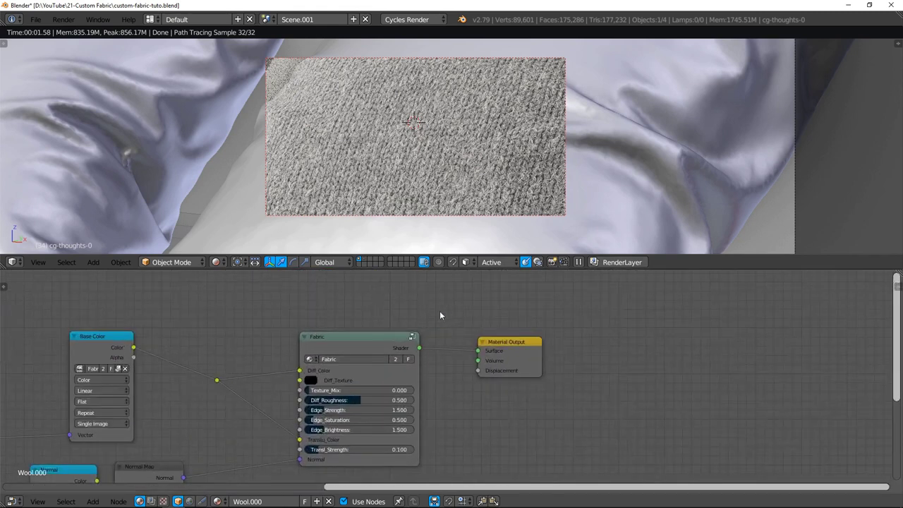
pyautogui.moveTo(333, 314); pyautogui.dragTo(541, 321, button='middle')
pyautogui.hotkey('shift', 'a')
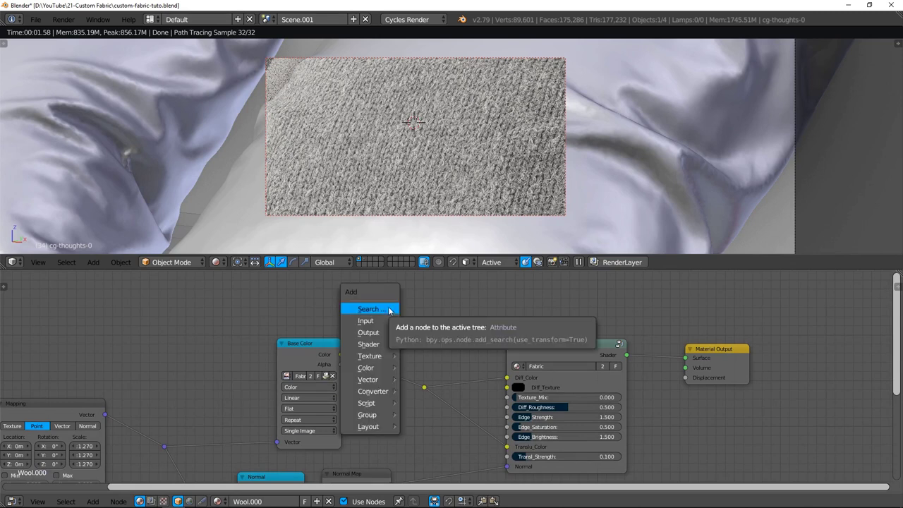
pyautogui.click(389, 310)
pyautogui.write('ima')
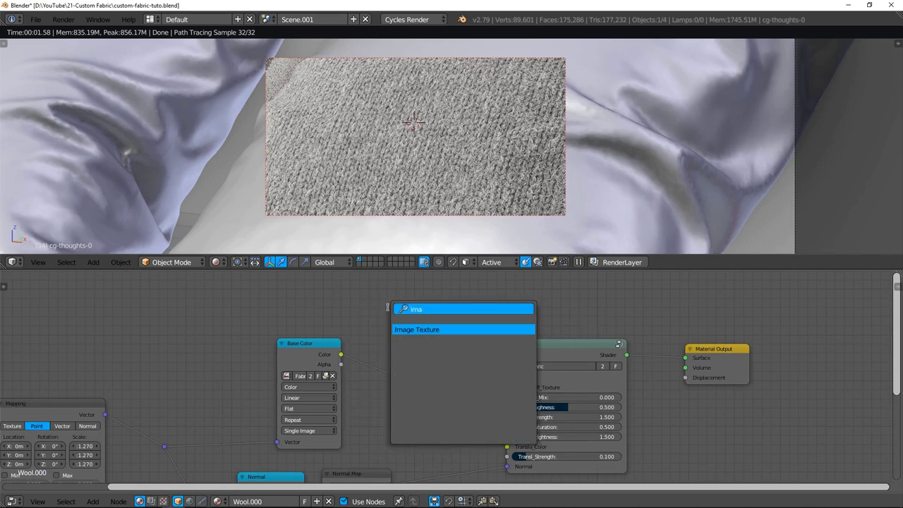
pyautogui.press('Return')
pyautogui.click(276, 448)
# Load cg-thoughts-0.png into the new Image Texture node and preview its color output on the plane.
pyautogui.moveTo(314, 280); pyautogui.dragTo(327, 351, button='middle')
pyautogui.scroll(6, 327, 349)
pyautogui.click(289, 325)
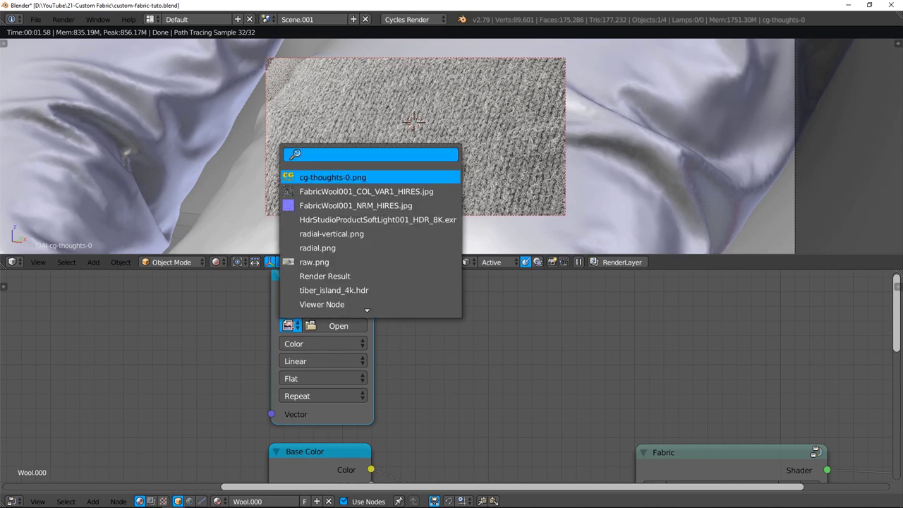
pyautogui.click(332, 177)
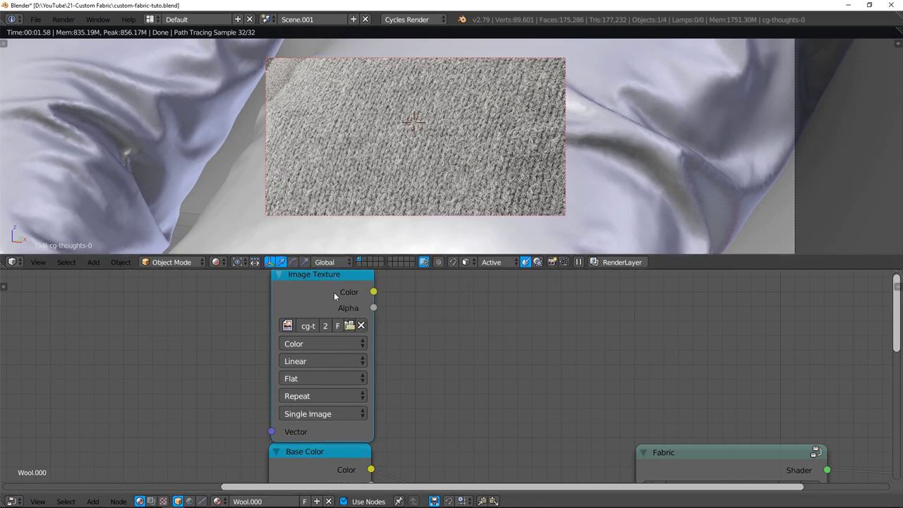
pyautogui.moveTo(334, 293); pyautogui.dragTo(331, 281)
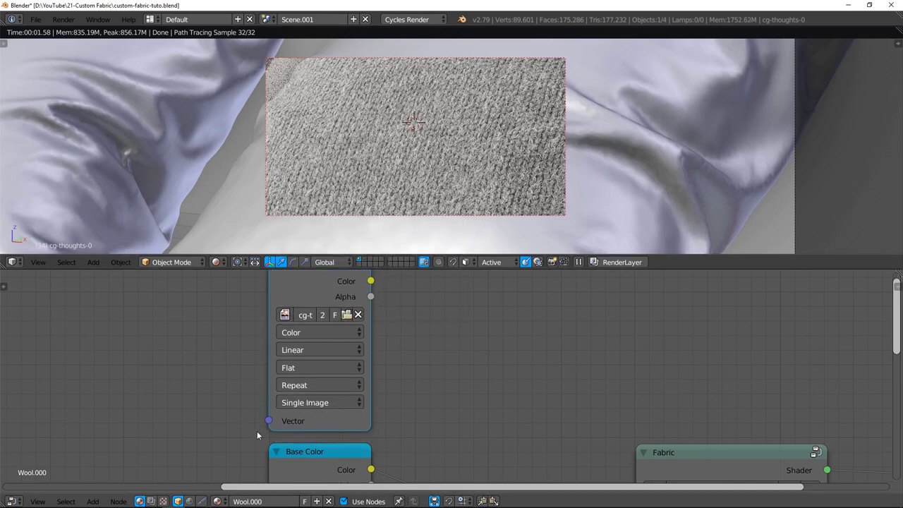
pyautogui.moveTo(320, 325); pyautogui.dragTo(326, 344, button='middle')
pyautogui.keyDown('ctrl'); pyautogui.keyDown('shift'); pyautogui.click(332, 300); pyautogui.keyUp('shift'); pyautogui.keyUp('ctrl')
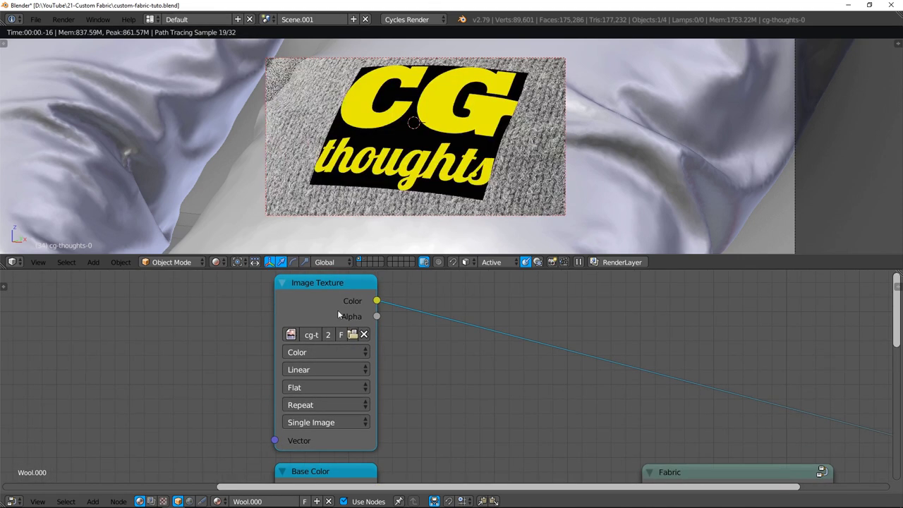
# Add a MixRGB node on the link between the Base Color node and the Fabric group.
pyautogui.moveTo(393, 374); pyautogui.dragTo(297, 339, button='middle')
pyautogui.scroll(-7, 304, 351)
pyautogui.moveTo(333, 363); pyautogui.dragTo(329, 350, button='middle')
pyautogui.hotkey('shift', 'a')
pyautogui.click(338, 349)
pyautogui.write('mi')
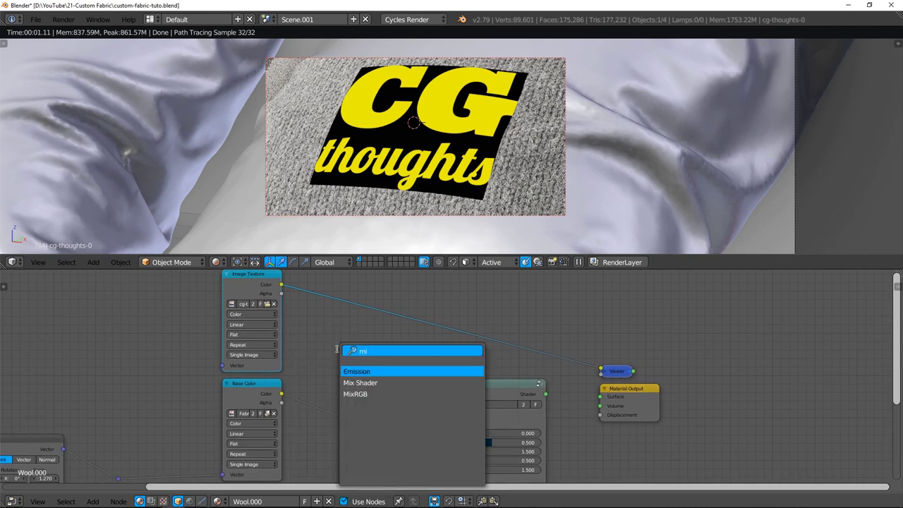
pyautogui.write('x')
pyautogui.press('Down')
pyautogui.press('Return')
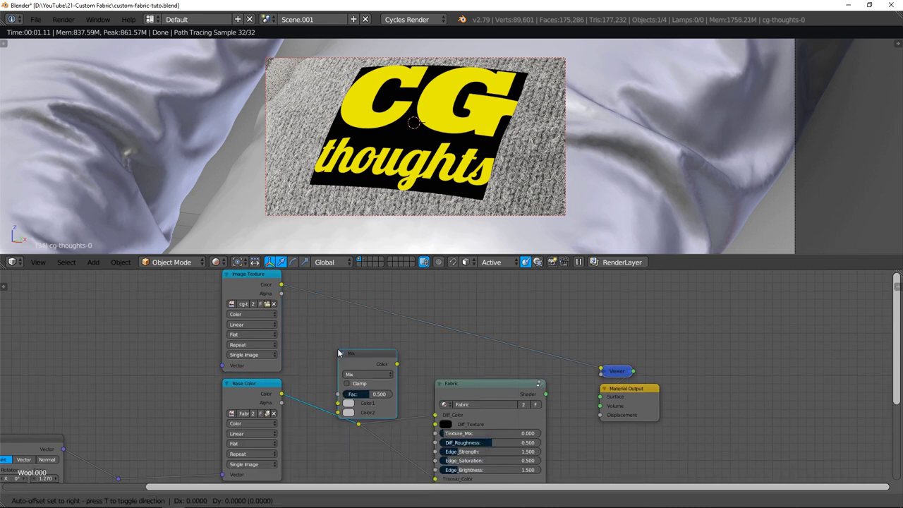
pyautogui.click(316, 367)
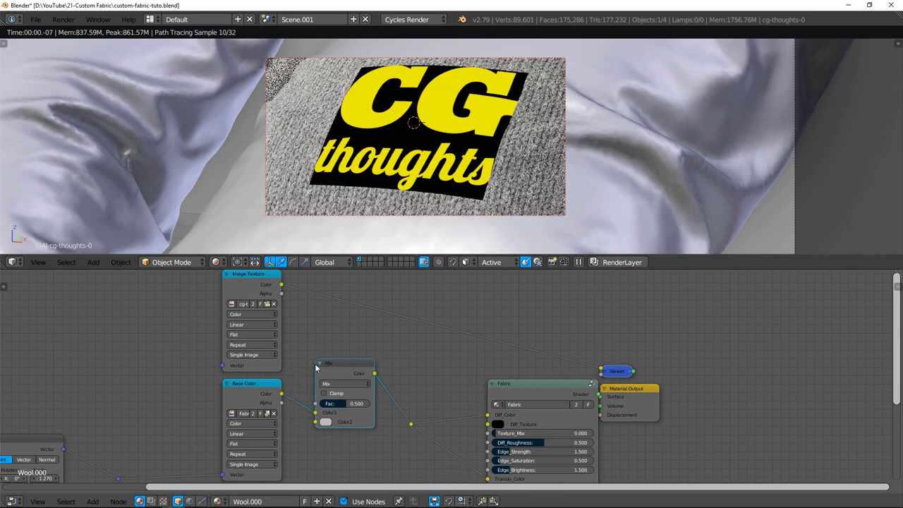
# Wire the logo texture into Color1 and Base Color into Color2 of the Mix node, using Multiply with factor 10.
pyautogui.moveTo(281, 285); pyautogui.dragTo(298, 289)
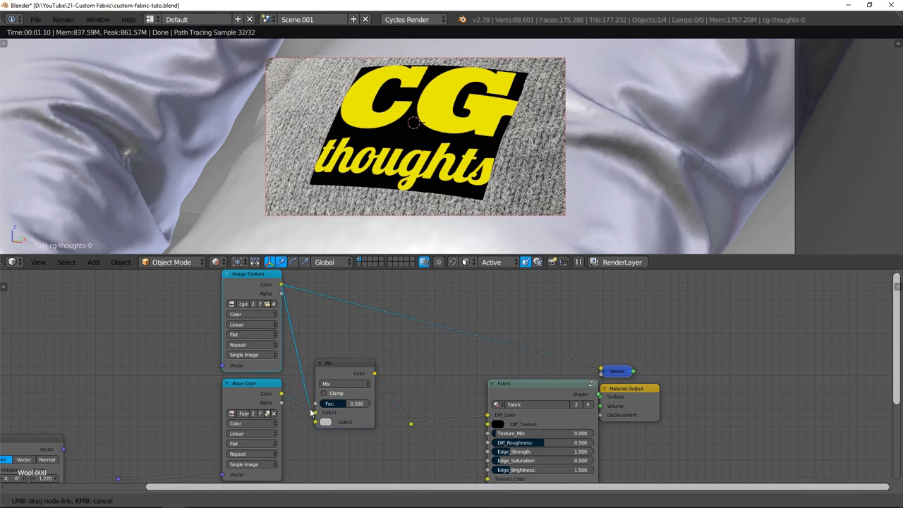
pyautogui.moveTo(315, 417); pyautogui.dragTo(316, 422)
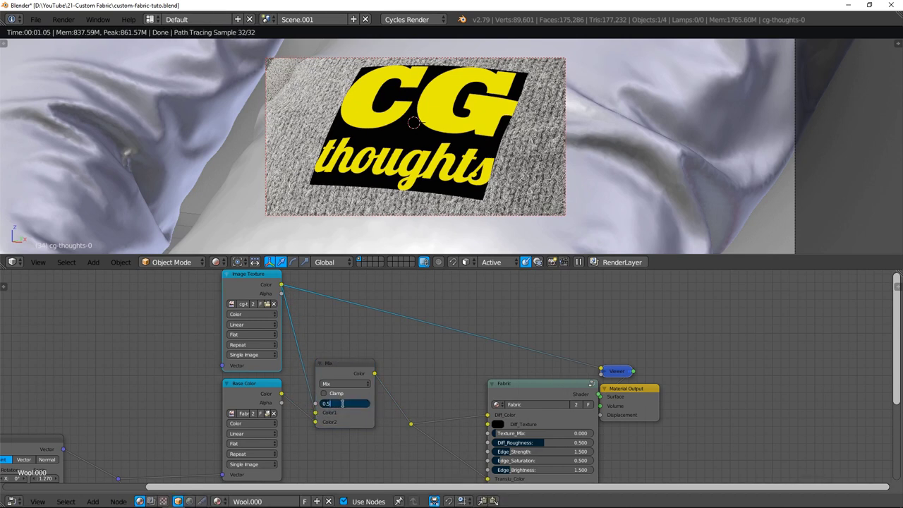
pyautogui.press('Return')
pyautogui.press('Home')
pyautogui.click(432, 378)
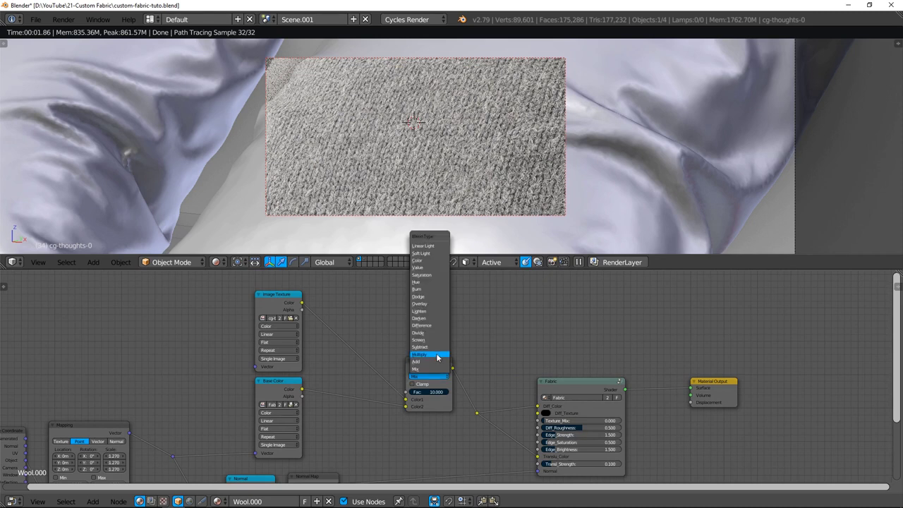
pyautogui.click(437, 358)
# Insert a Hue Saturation Value node between the logo Image Texture and the Multiply node.
pyautogui.scroll(3, 391, 355)
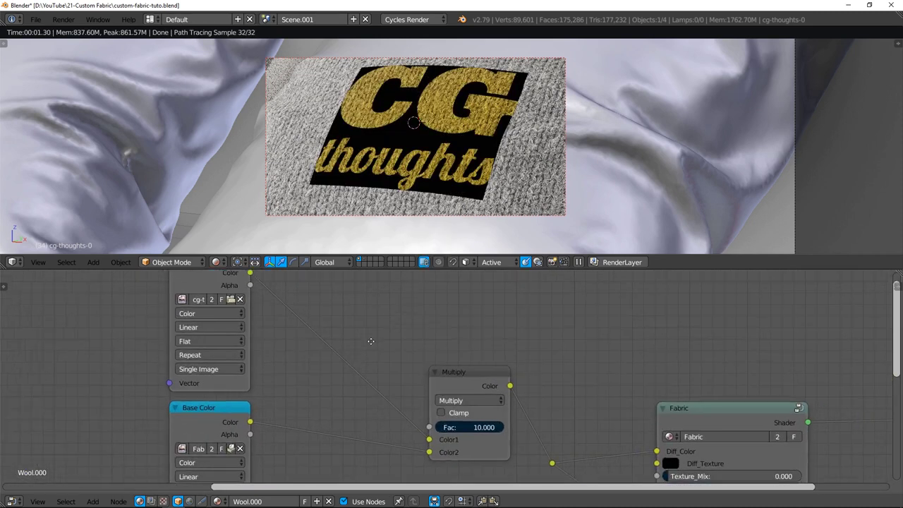
pyautogui.hotkey('shift', 'a')
pyautogui.click(379, 356)
pyautogui.write('hu')
pyautogui.click(453, 375)
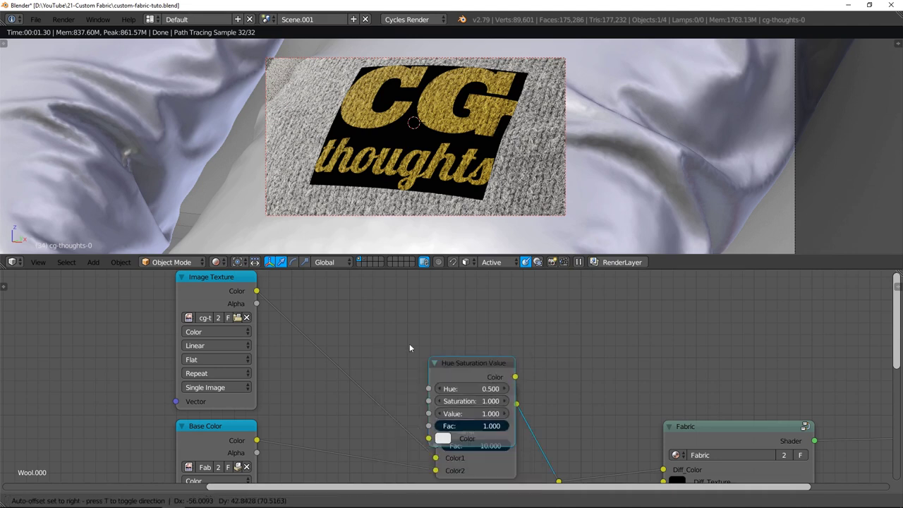
pyautogui.click(304, 327)
# Set the Value of the Hue Saturation Value node to 5.
pyautogui.click(339, 378)
pyautogui.press('Return')
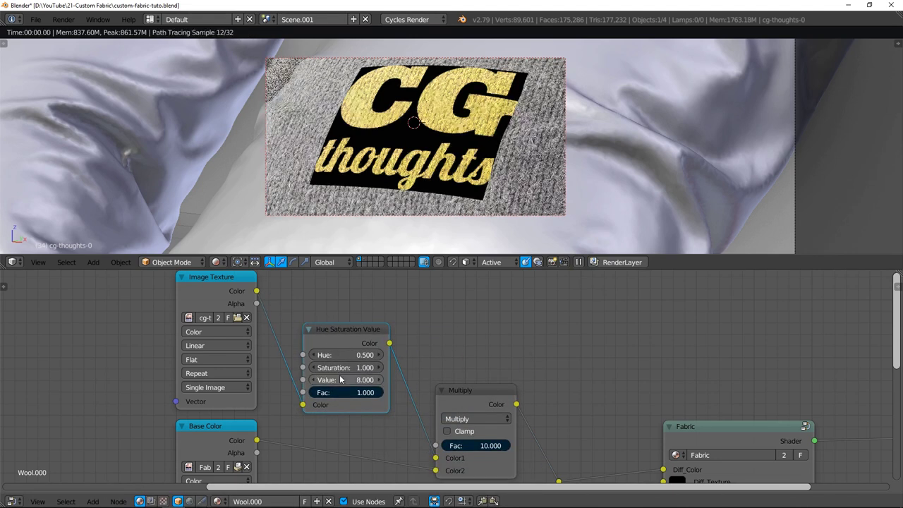
pyautogui.click(343, 381)
pyautogui.write('8.0')
pyautogui.press('Return')
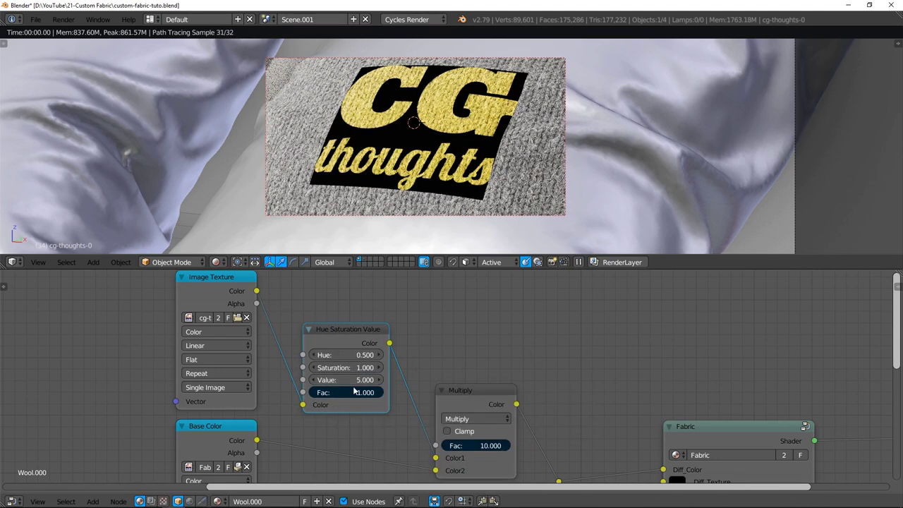
# Add a Mix Shader node on the link between the Fabric group and the Material Output.
pyautogui.moveTo(343, 382); pyautogui.dragTo(196, 336, button='middle')
pyautogui.scroll(-2, 196, 336)
pyautogui.hotkey('shift', 'a')
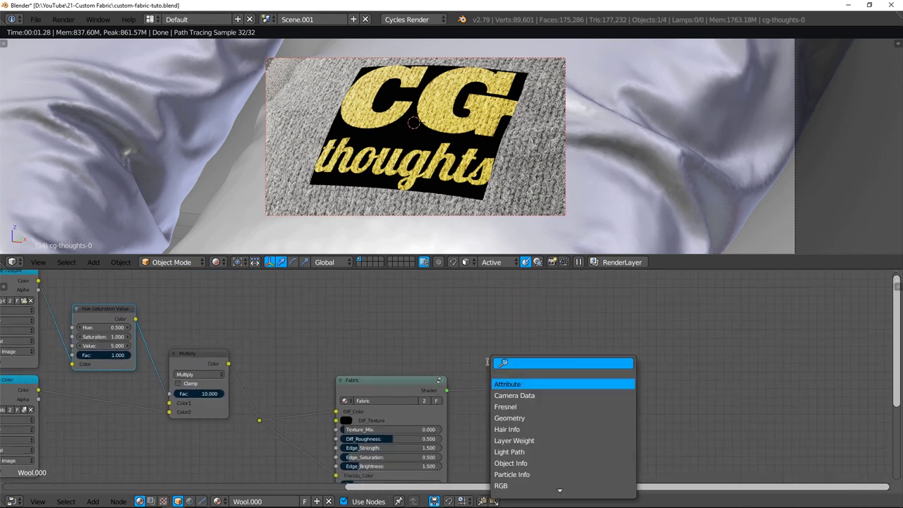
pyautogui.click(493, 379)
pyautogui.write('mix')
pyautogui.press('Return')
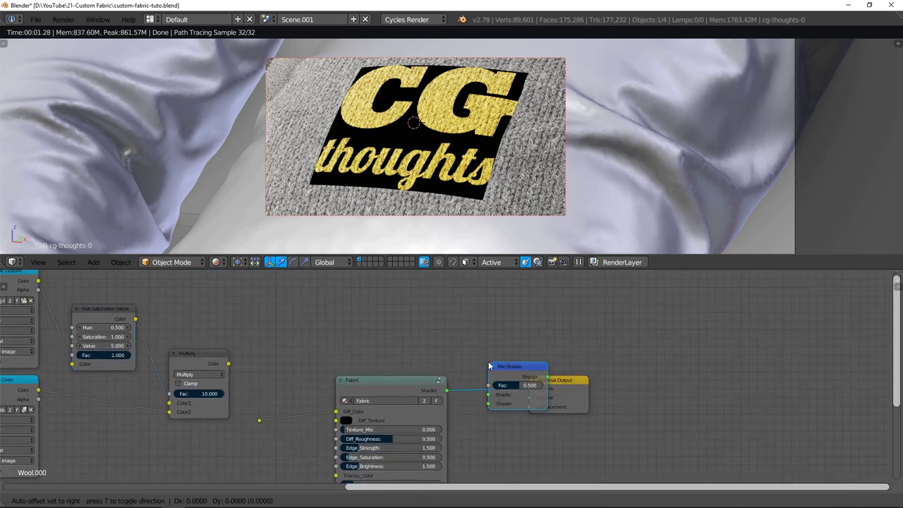
pyautogui.click(481, 362)
# Add a Transparent BSDF below the Mix Shader and wire it into the first Shader input, keeping Fabric on the second.
pyautogui.hotkey('shift', 'a')
pyautogui.click(445, 351)
pyautogui.write('tra')
pyautogui.press('Down')
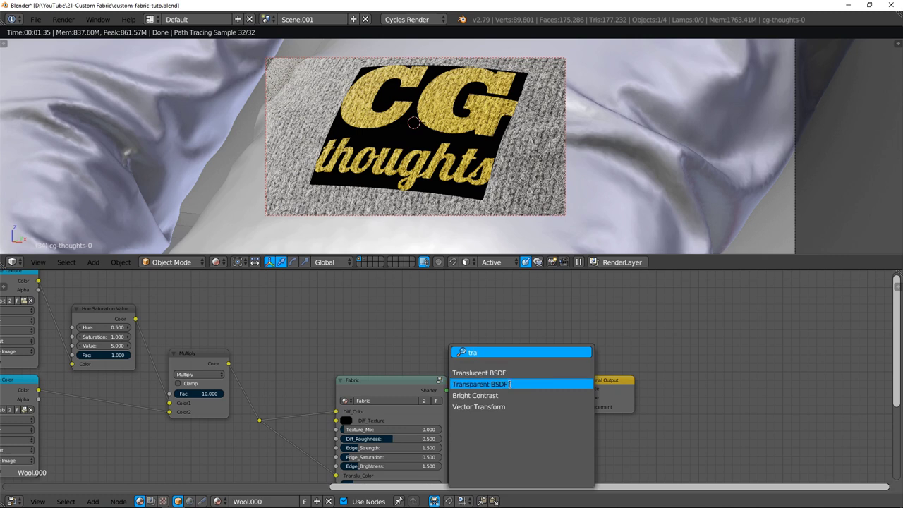
pyautogui.press('Return')
pyautogui.click(511, 434)
pyautogui.moveTo(540, 443); pyautogui.dragTo(483, 400)
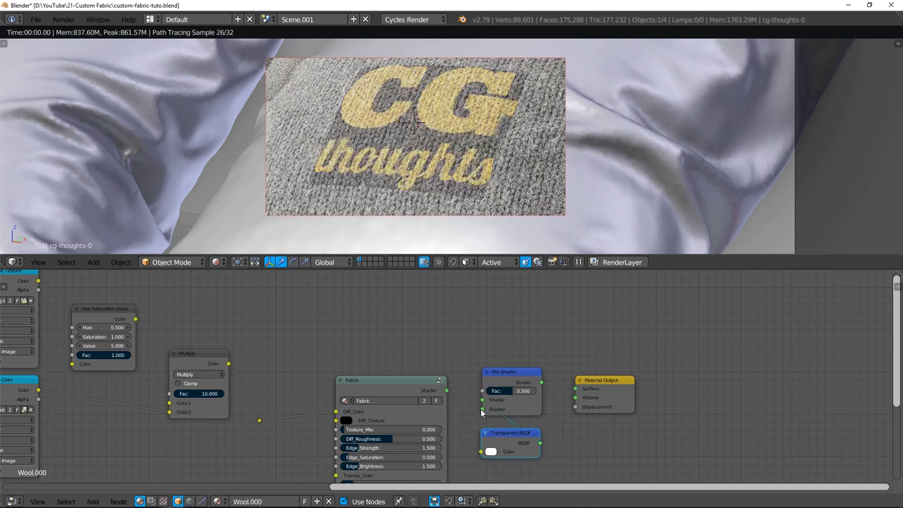
# Wire the Alpha output of the logo Image Texture into the Fac input of the Mix Shader.
pyautogui.moveTo(162, 310); pyautogui.dragTo(276, 338, button='middle')
pyautogui.moveTo(156, 314); pyautogui.dragTo(174, 301)
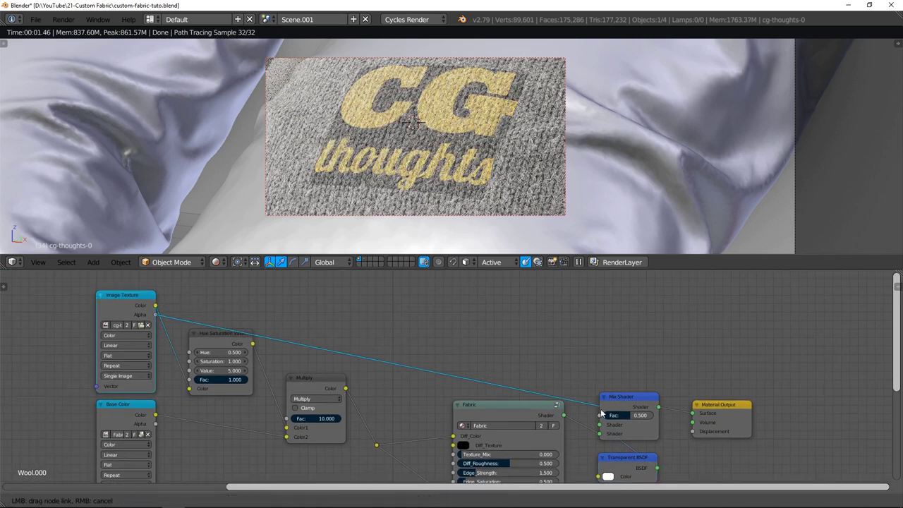
pyautogui.moveTo(602, 413); pyautogui.dragTo(600, 415)
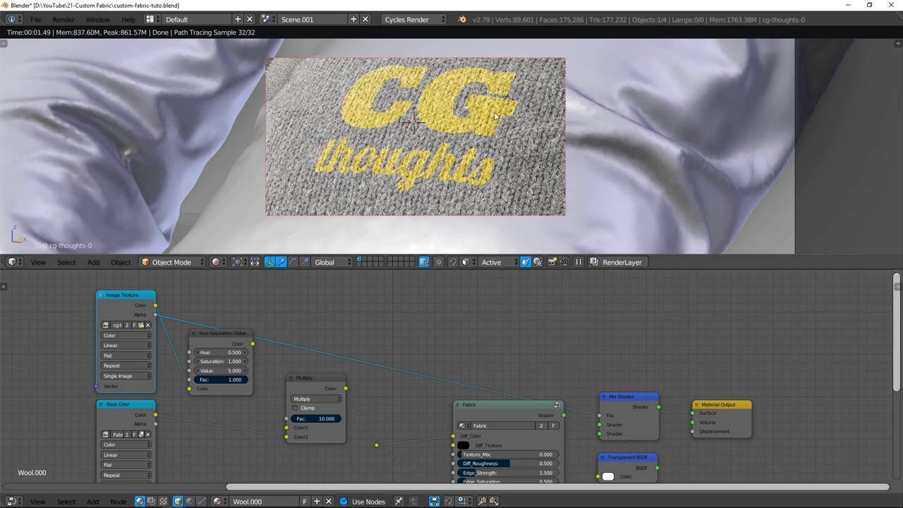
# Rotate the logo plane about its local Z axis in the rendered view and turn it back to upright reading orientation.
pyautogui.scroll(5, 288, 161)
pyautogui.scroll(-5, 498, 131)
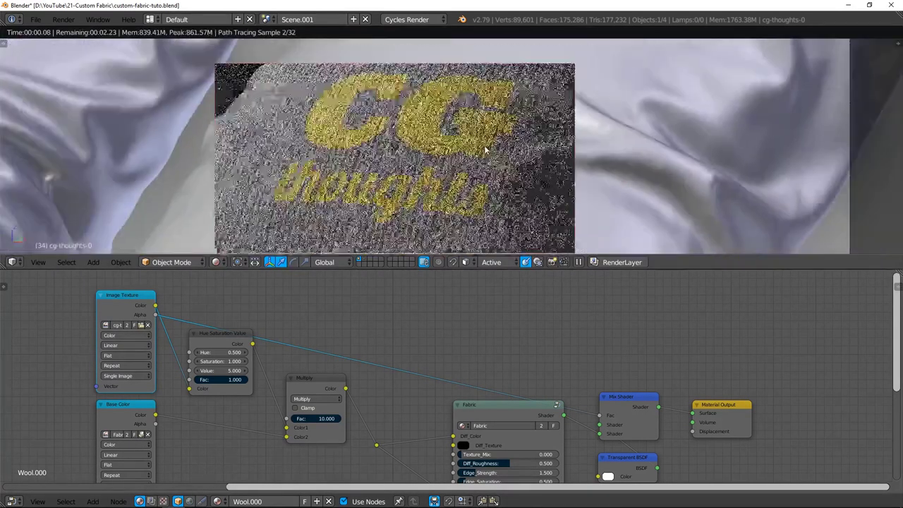
pyautogui.press('r')
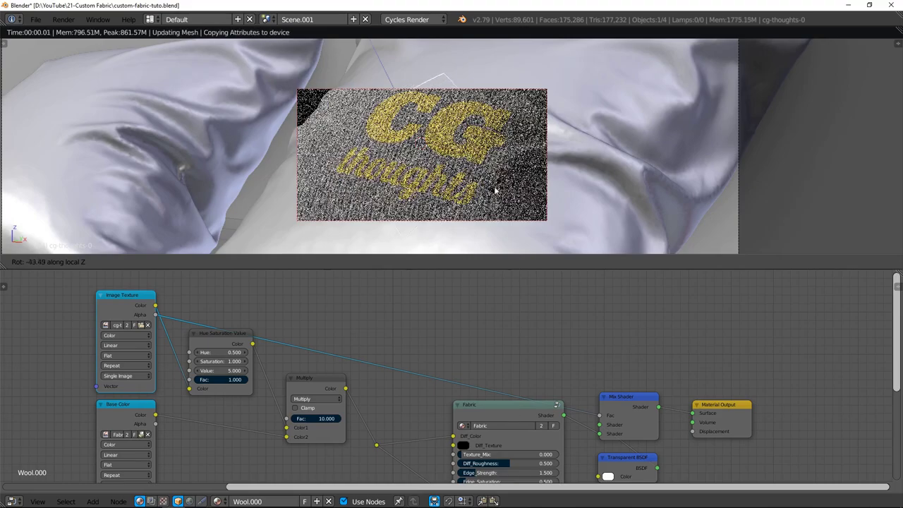
pyautogui.click(379, 121)
pyautogui.scroll(5, 366, 152)
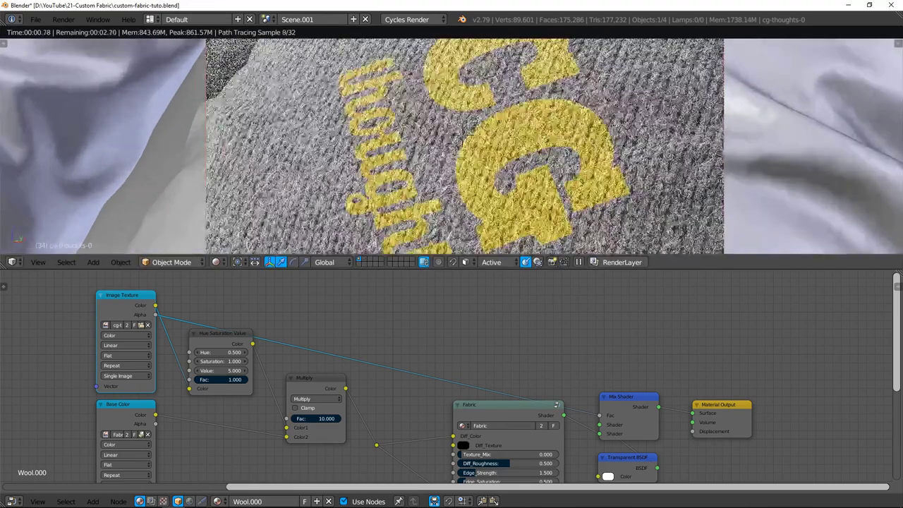
pyautogui.press('r')
pyautogui.press('z')
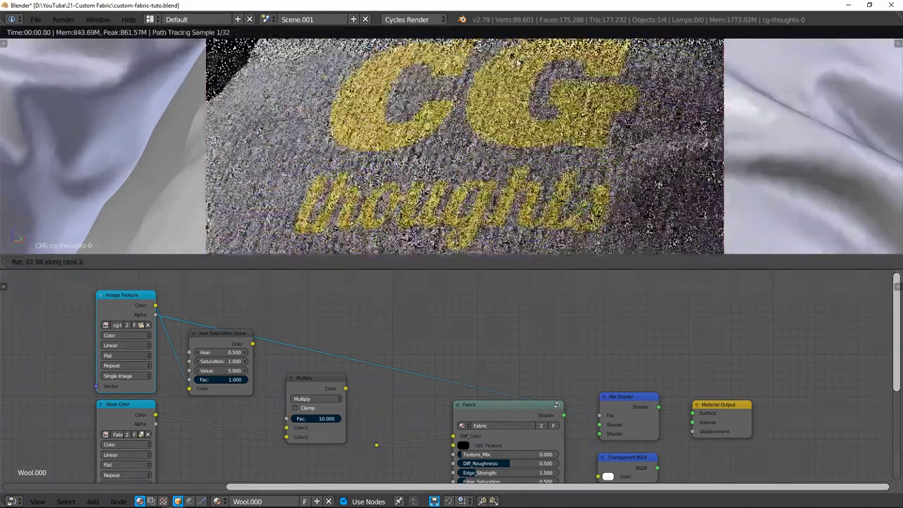
pyautogui.click(510, 60)
# Shrink the logo plane to a small patch and enlarge it again until the lettering spans most of the render region.
pyautogui.press('s')
pyautogui.click(499, 142)
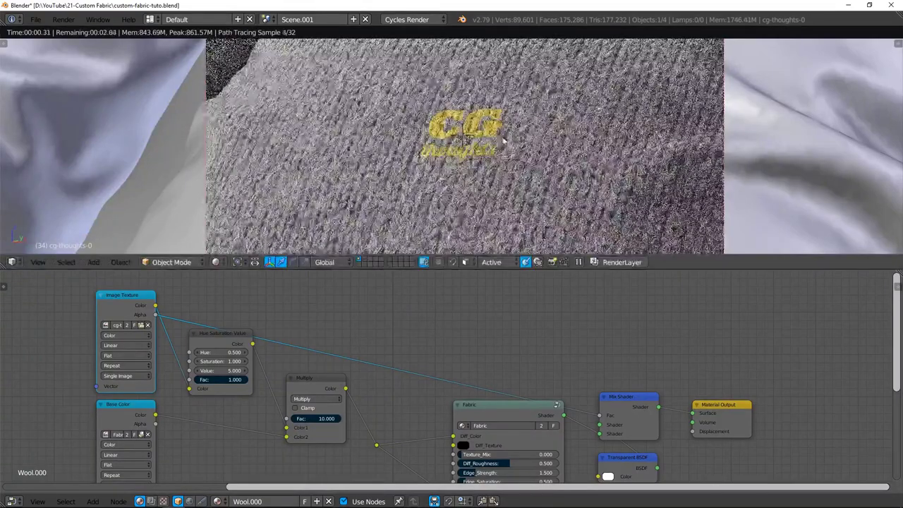
pyautogui.press('s')
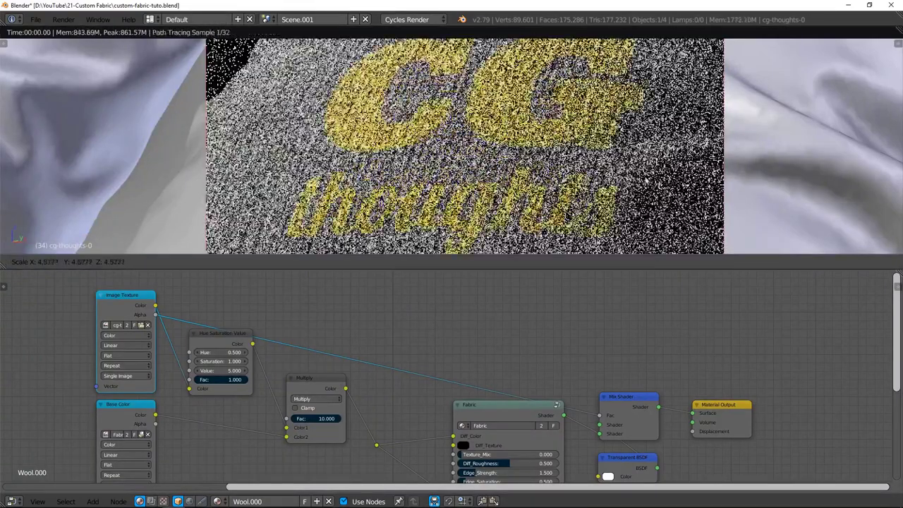
pyautogui.click(622, 175)
pyautogui.scroll(-2, 622, 175)
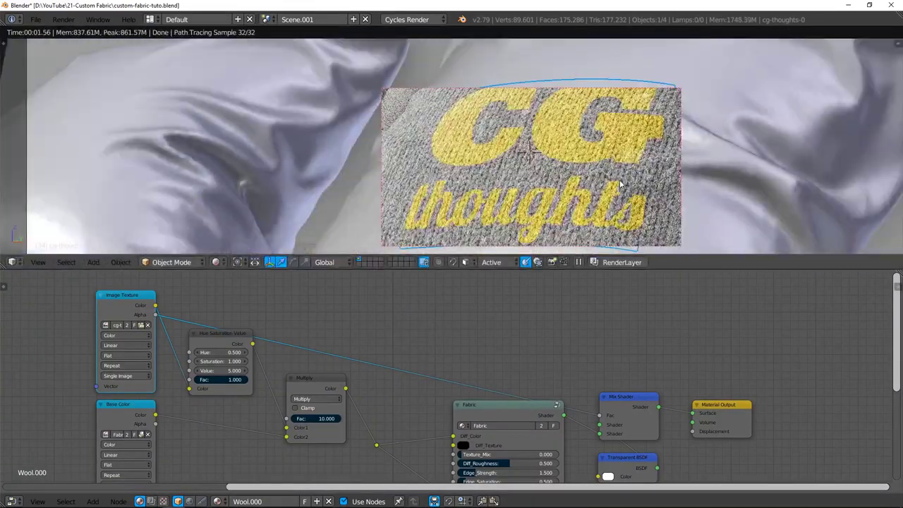
pyautogui.keyDown('shift'); pyautogui.moveTo(620, 184); pyautogui.dragTo(489, 176, button='middle'); pyautogui.keyUp('shift')
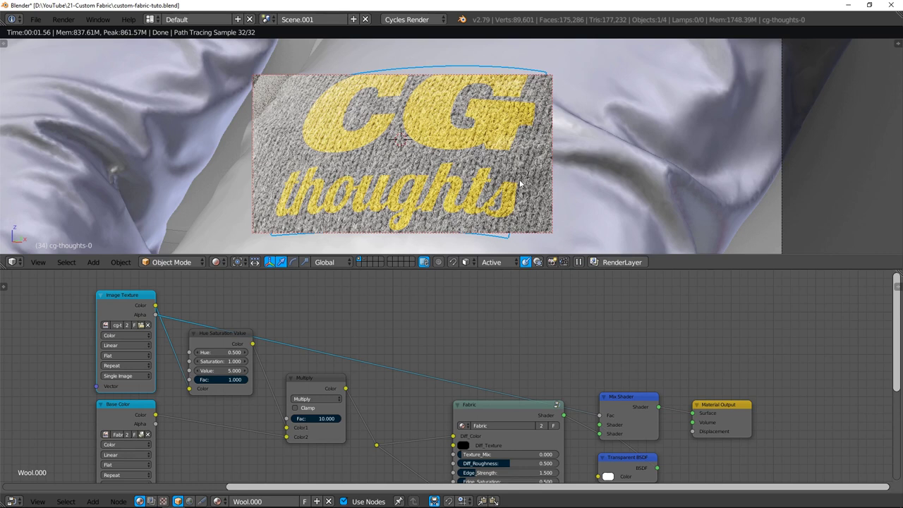
# In solid shading, duplicate the logo plane onto the upper part of the same pillow and scale the copy to about half size.
pyautogui.hotkey('shift', 'z')
pyautogui.scroll(-4, 459, 162)
pyautogui.moveTo(475, 171)
pyautogui.mouseDown(button='middle')
pyautogui.moveTo(512, 177)
pyautogui.moveTo(507, 141)
pyautogui.moveTo(470, 172)
pyautogui.mouseUp(button='middle')
pyautogui.hotkey('shift', 'd')
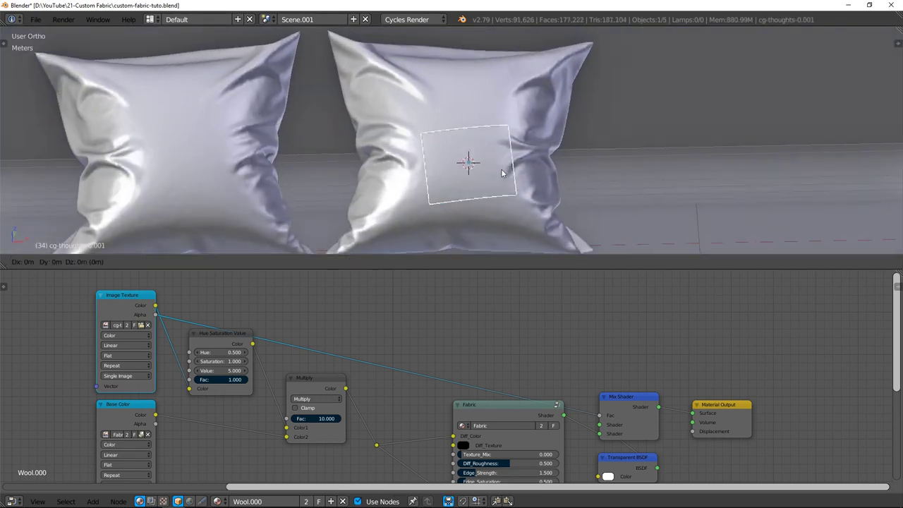
pyautogui.click(536, 99)
pyautogui.press('s')
pyautogui.click(496, 103)
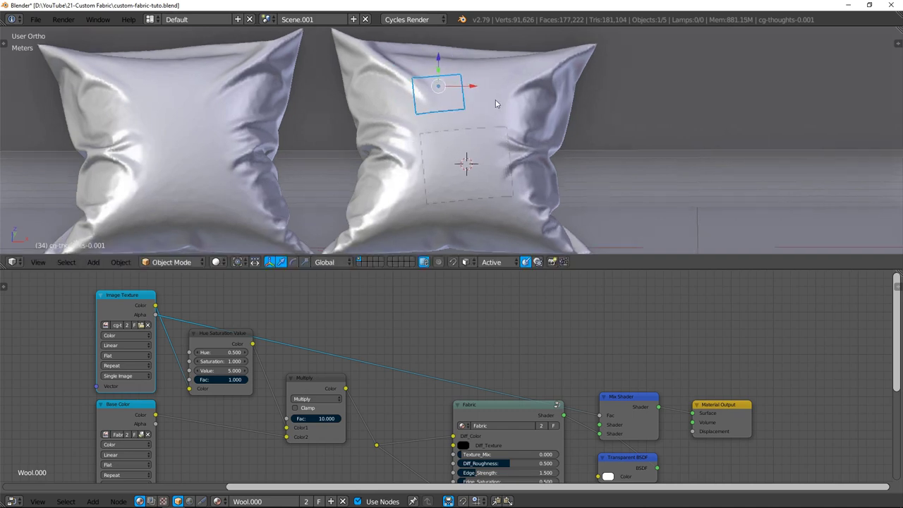
# Rotate the small logo copy so it sits tilted on the upper part of the pillow.
pyautogui.moveTo(496, 100); pyautogui.dragTo(478, 92, button='middle')
pyautogui.press('r')
pyautogui.click(444, 118)
pyautogui.moveTo(434, 135)
pyautogui.mouseDown(button='middle')
pyautogui.moveTo(453, 139)
pyautogui.moveTo(443, 136)
pyautogui.mouseUp(button='middle')
pyautogui.hotkey('shift', 'z')
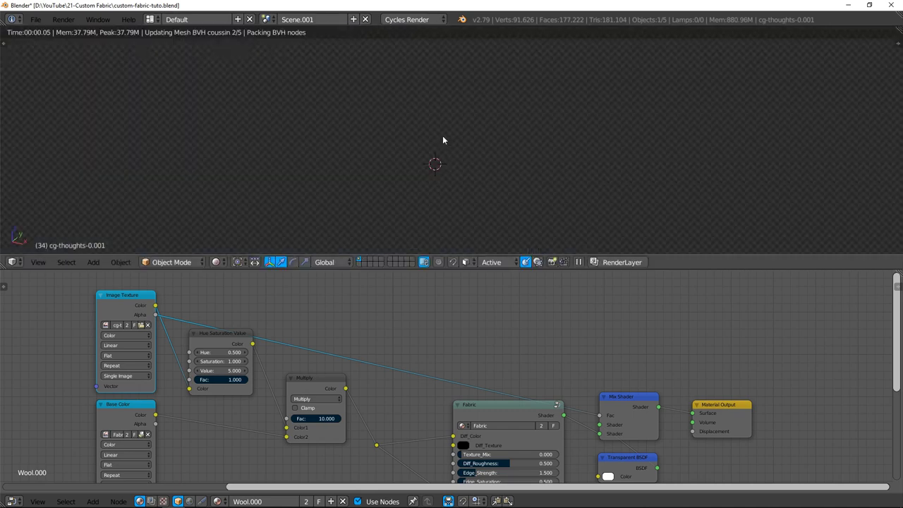
pyautogui.hotkey('shift', 'z')
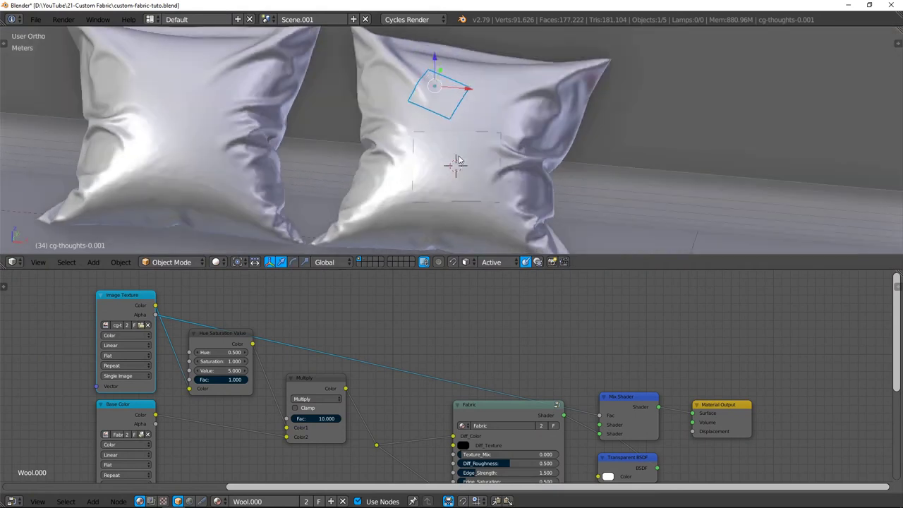
# Duplicate the small logo copy onto the lower left part of the pillow and rotate it to a different angle.
pyautogui.hotkey('shift', 'd')
pyautogui.click(409, 229)
pyautogui.press('r')
pyautogui.click(476, 171)
pyautogui.moveTo(305, 330); pyautogui.dragTo(386, 301, button='middle')
pyautogui.scroll(4, 188, 298)
pyautogui.moveTo(189, 299); pyautogui.dragTo(215, 333, button='middle')
pyautogui.click(265, 330)
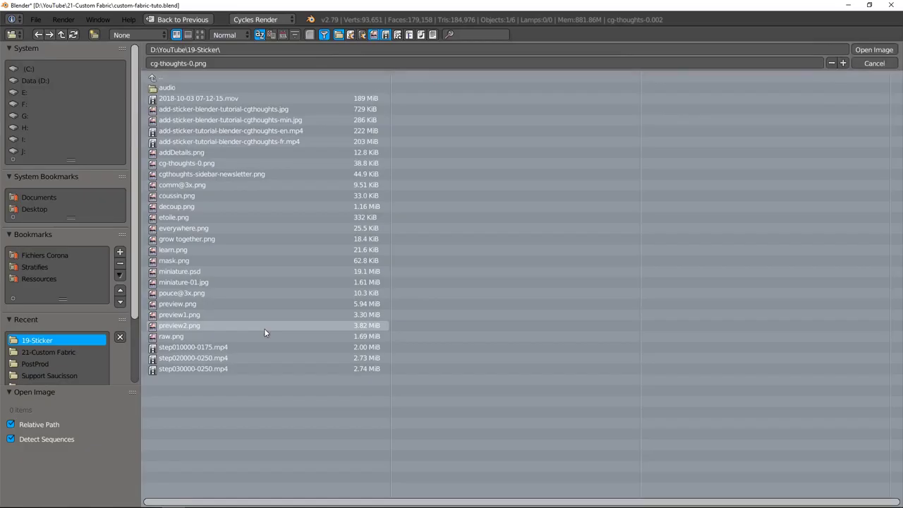
pyautogui.click(200, 35)
pyautogui.click(543, 307)
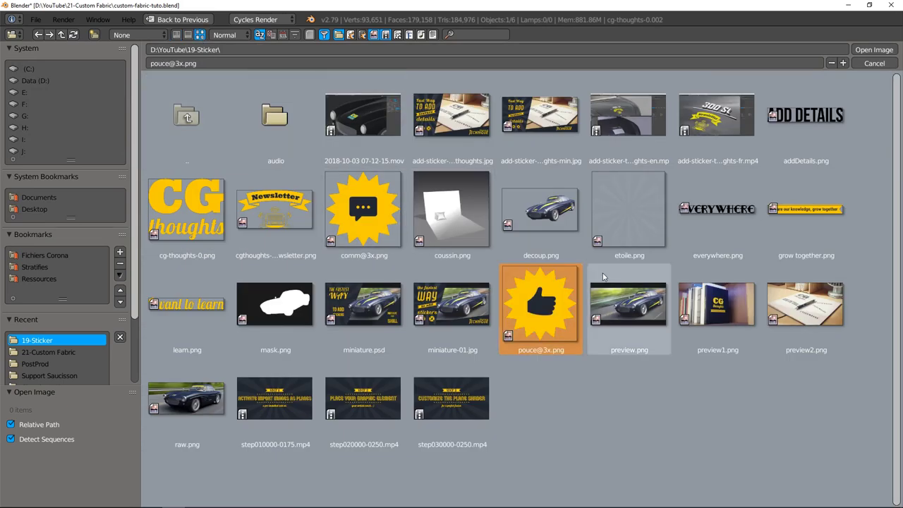
pyautogui.click(873, 50)
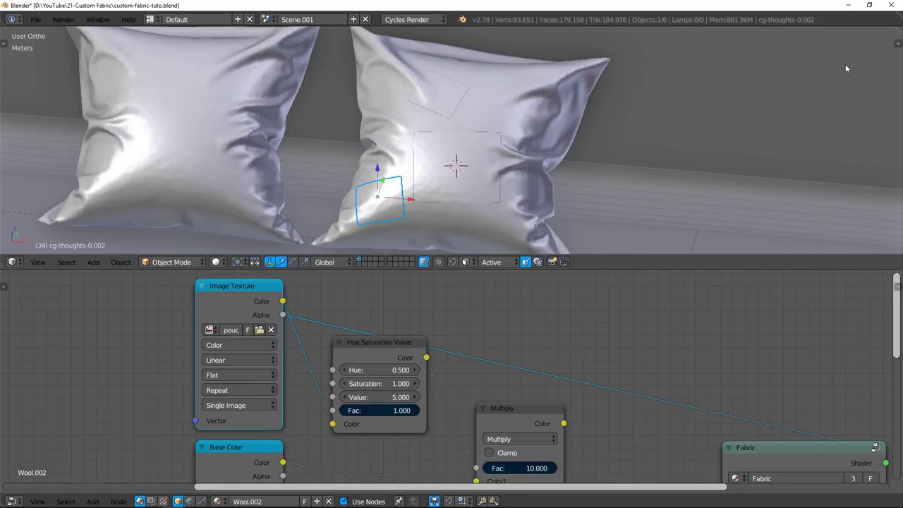
# Show the pillows from the camera in rendered shading with the whole frame in view.
pyautogui.press('KP_0')
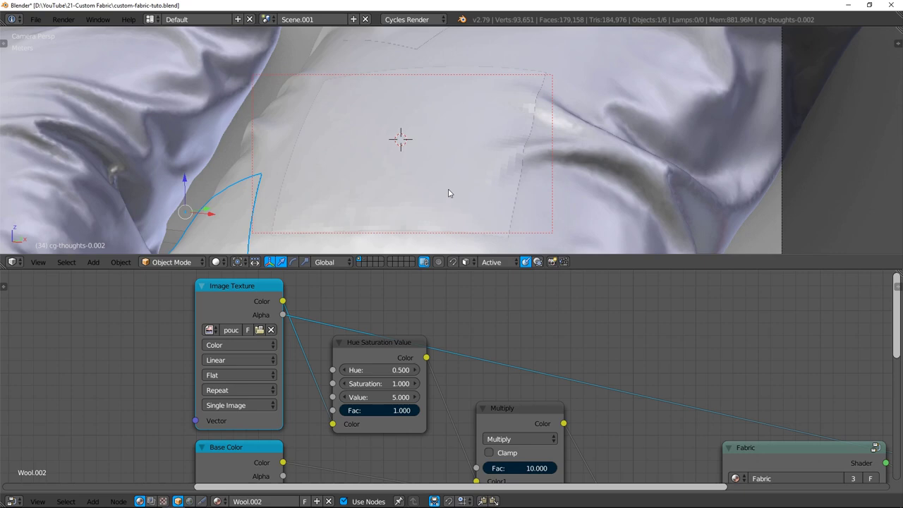
pyautogui.hotkey('shift', 'z')
pyautogui.scroll(-3, 448, 193)
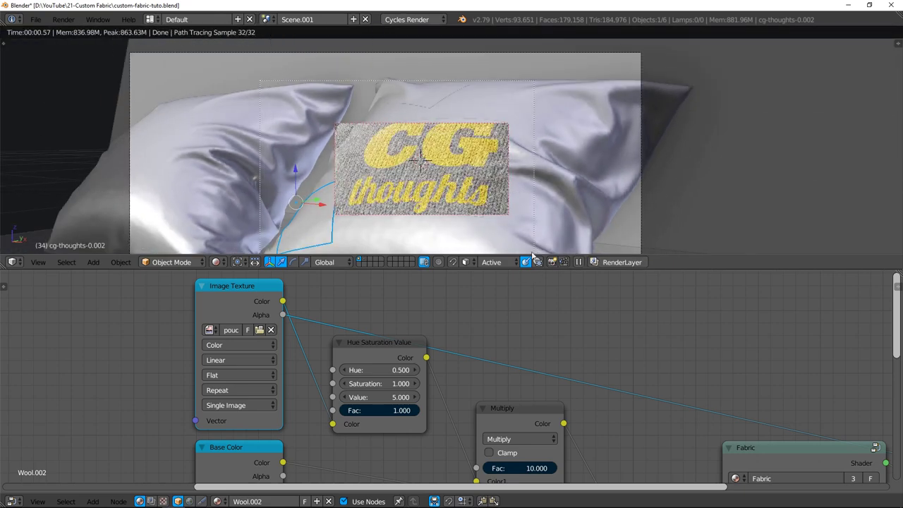